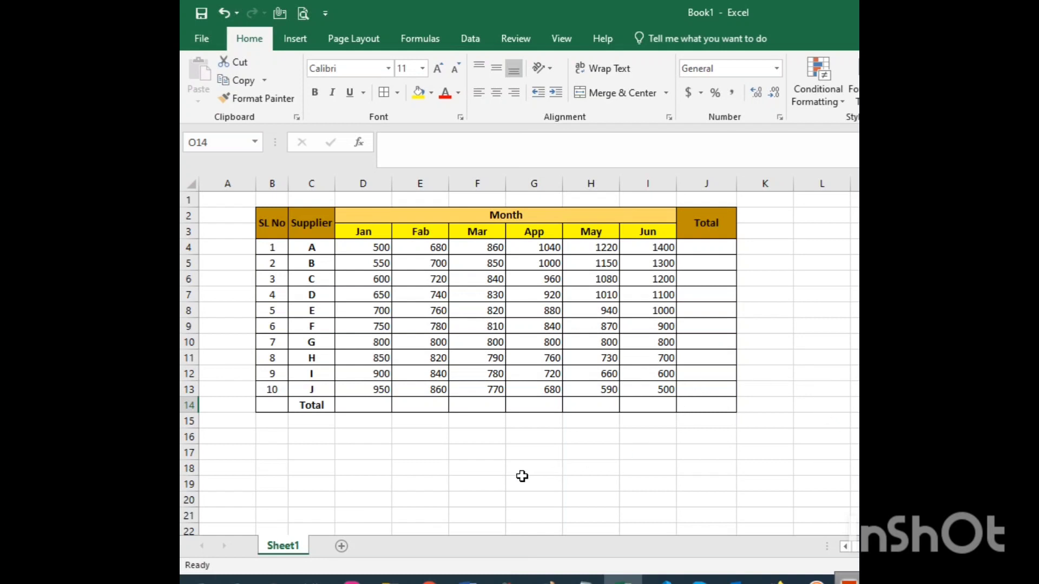
- Look over the monthly supplier figures, the Total column and the Total row of the table
left_click_drag(523, 479, 522, 472)
left_click(771, 432)
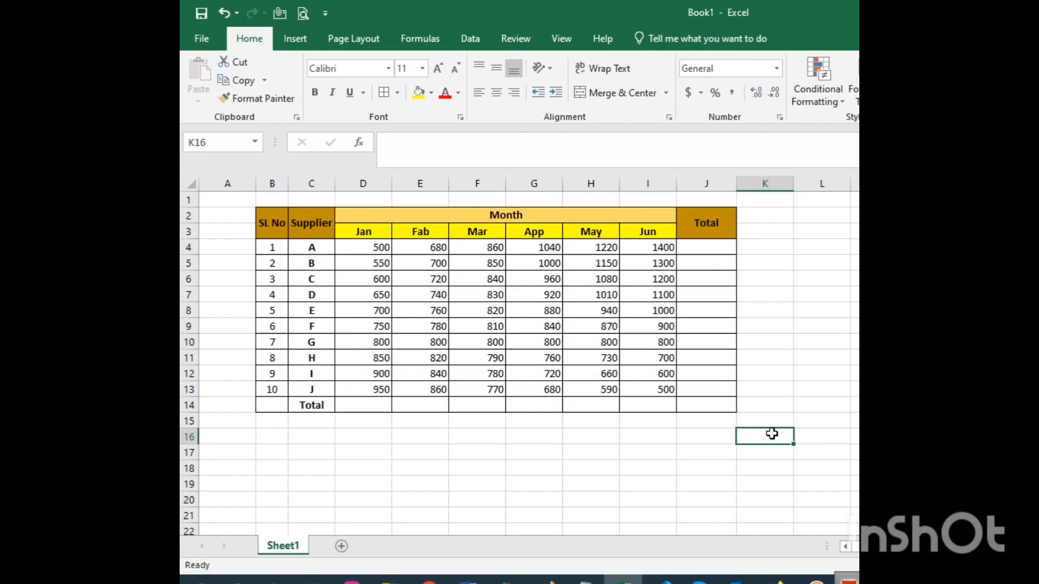
left_click(514, 345)
left_click(441, 277)
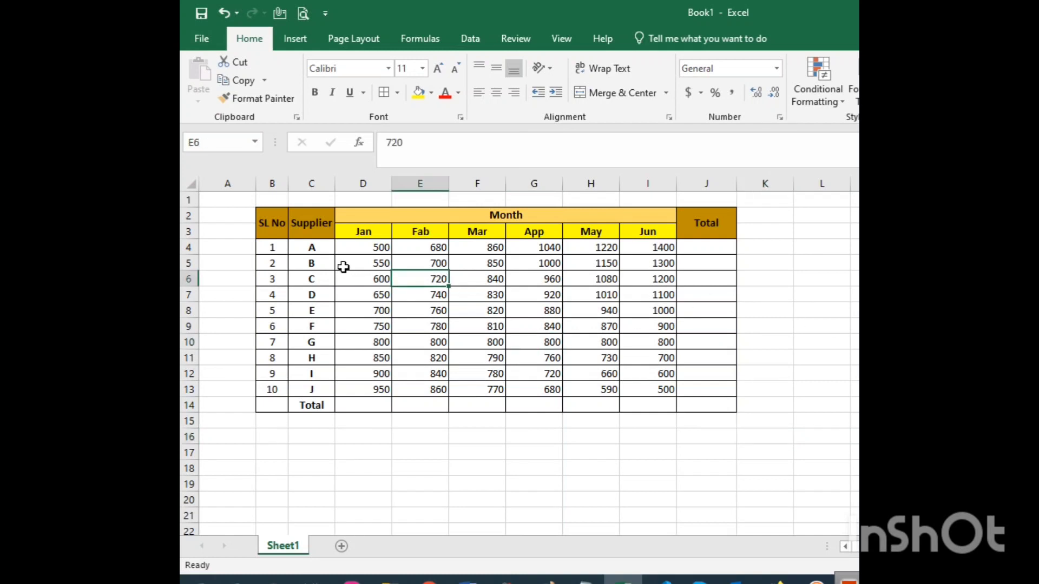
left_click_drag(380, 248, 635, 384)
left_click(635, 339)
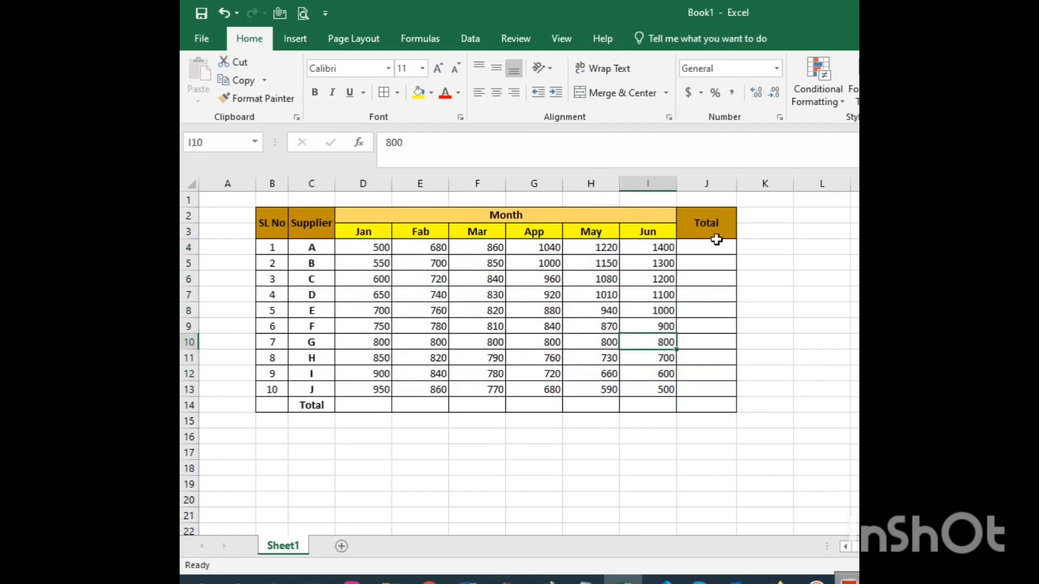
left_click(718, 173)
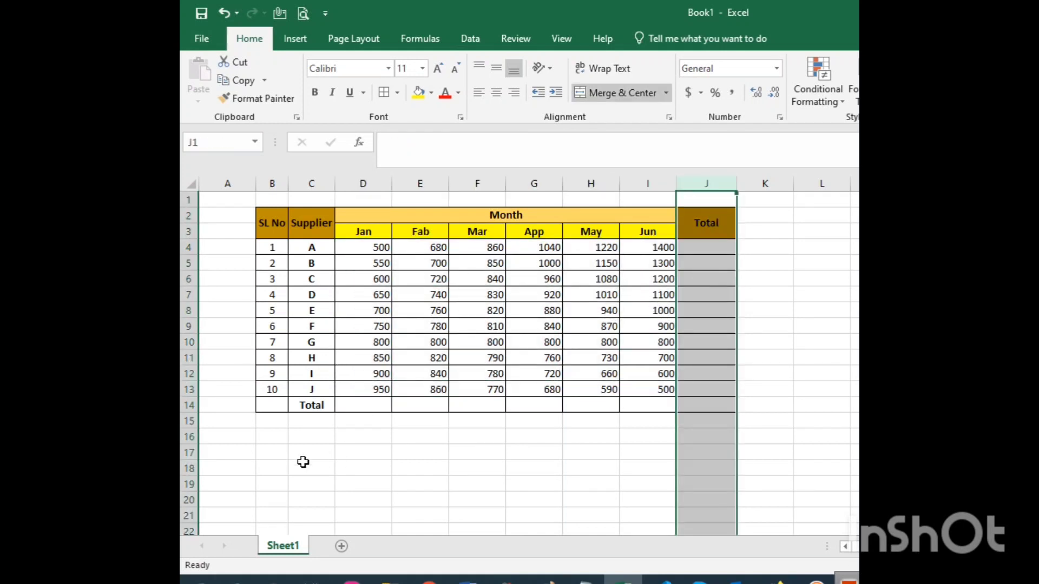
left_click(185, 405)
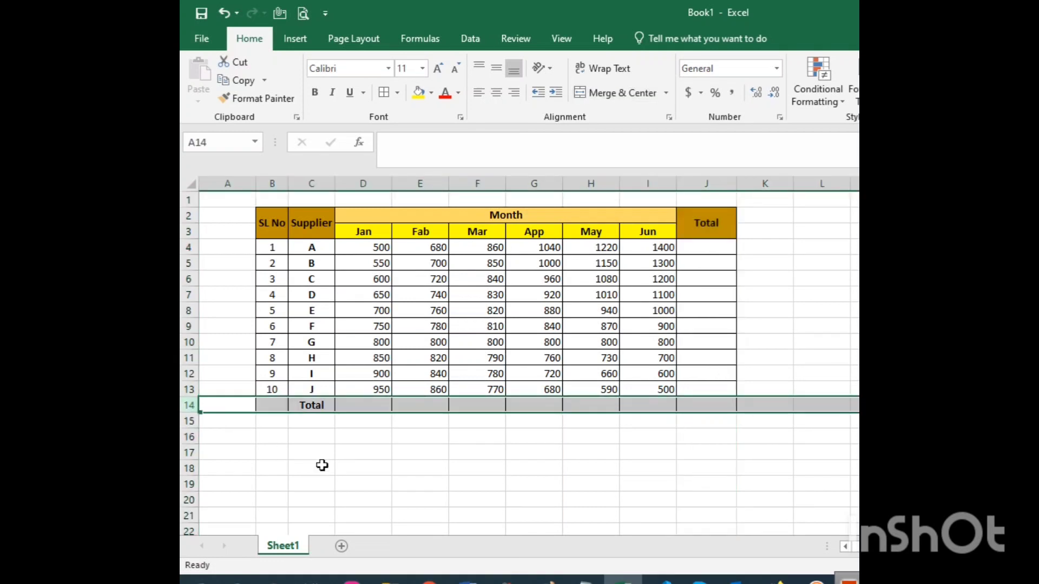
- Merge and center the Total label across cells B14 and C14
left_click(339, 457)
left_click_drag(278, 407, 315, 401)
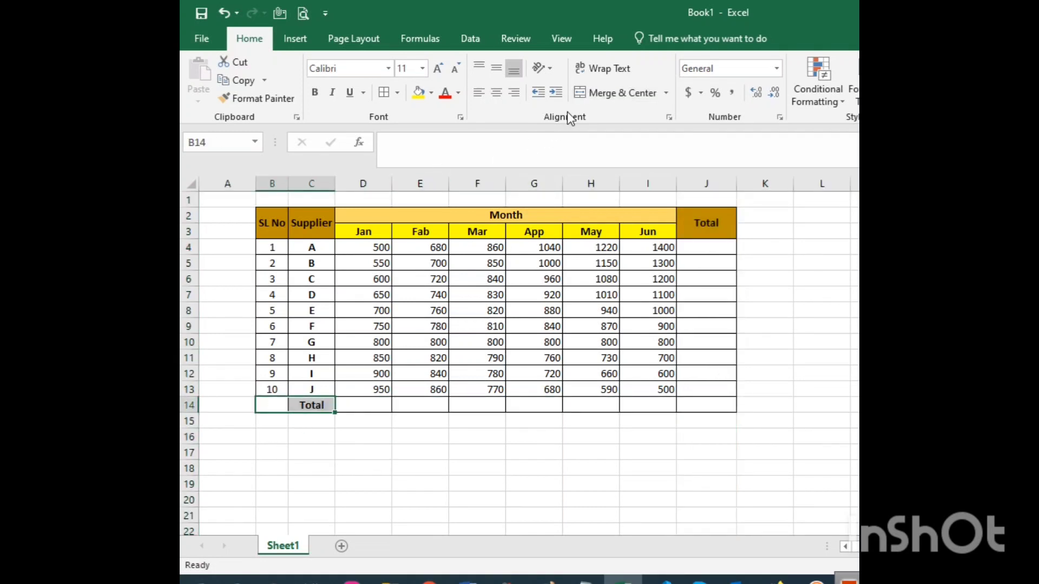
left_click(622, 93)
left_click(500, 479)
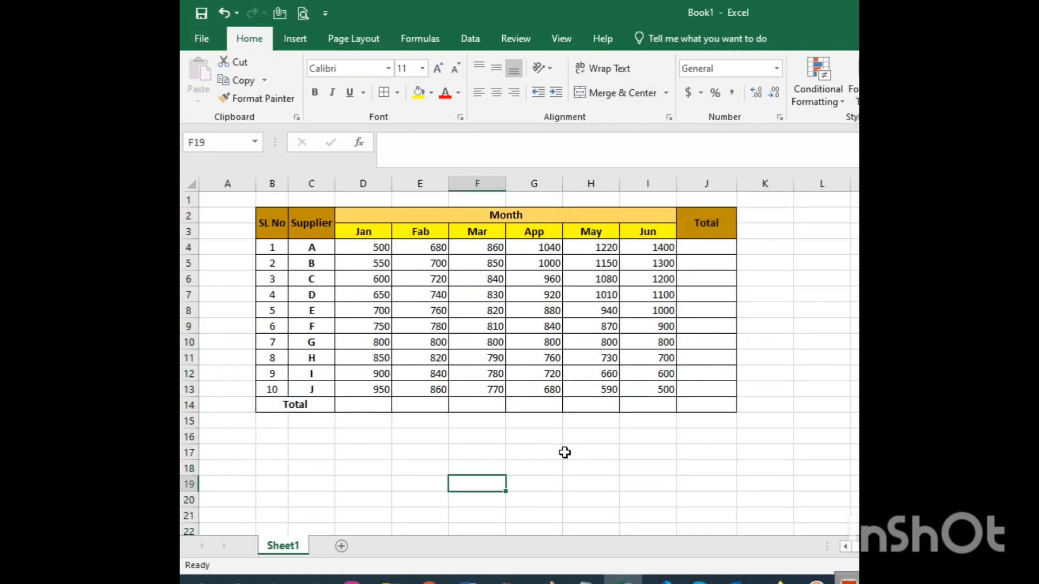
- Enter =SUM(D4:I4) in J4 with AutoSum and fill it down to J13 for all suppliers
left_click(717, 249)
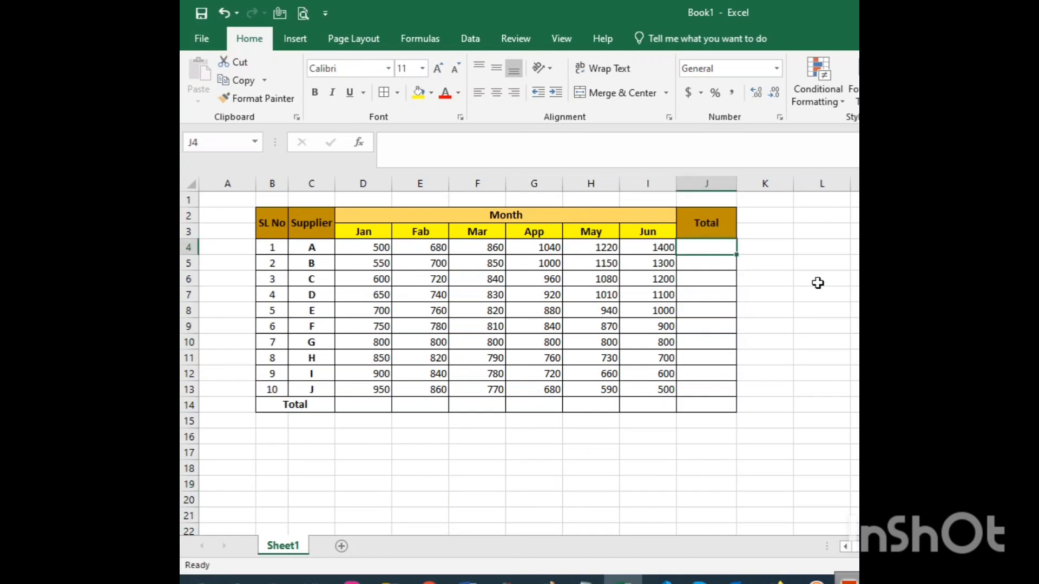
key("alt+equal")
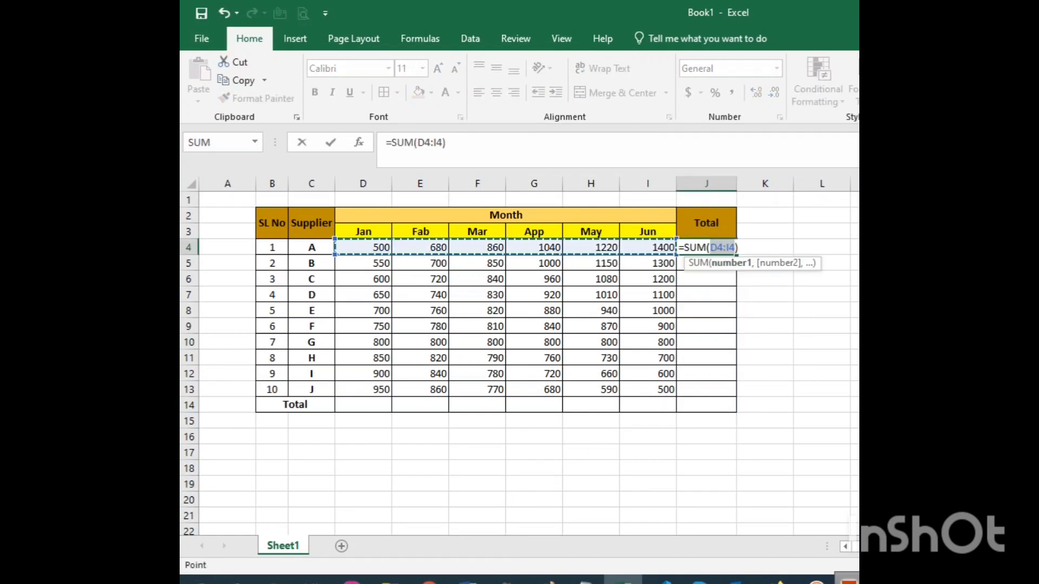
key("Return")
left_click(708, 245)
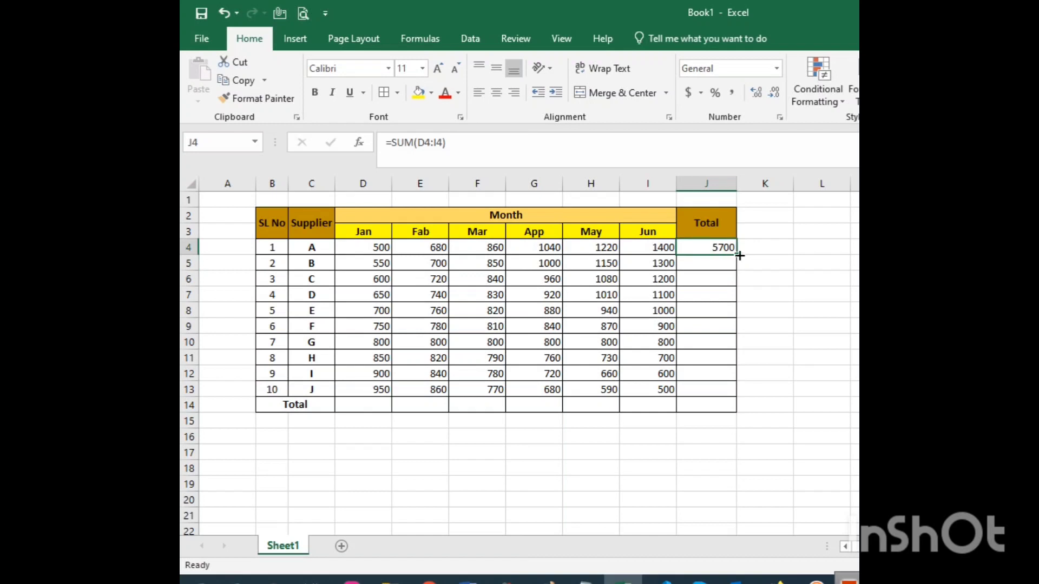
left_click_drag(736, 254, 715, 398)
- Enter =SUM(D4:D13) in D14 with AutoSum and fill it across to J14 for all months and the grand total
left_click(376, 407)
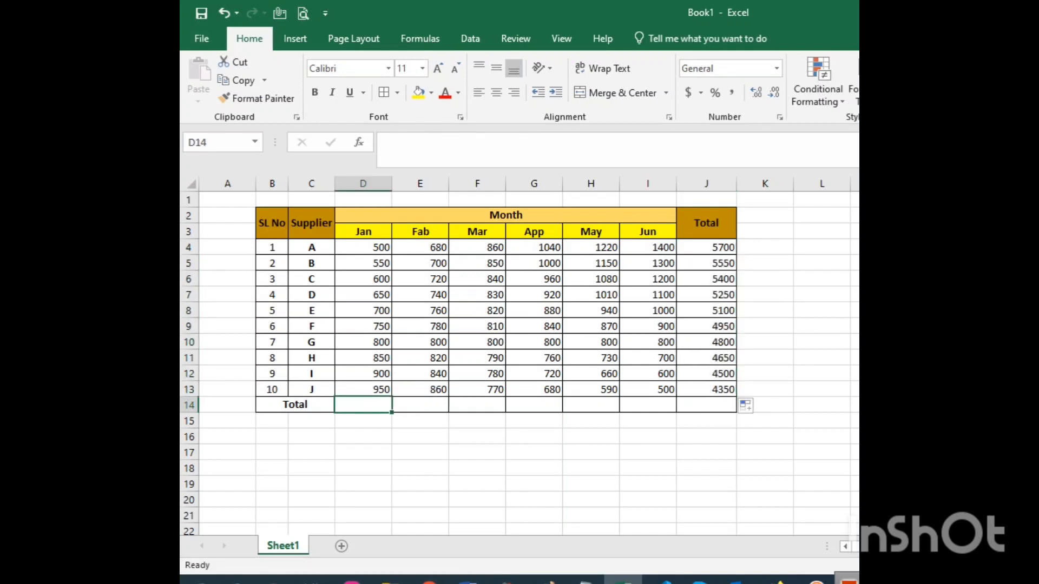
key("alt+equal")
key("Return")
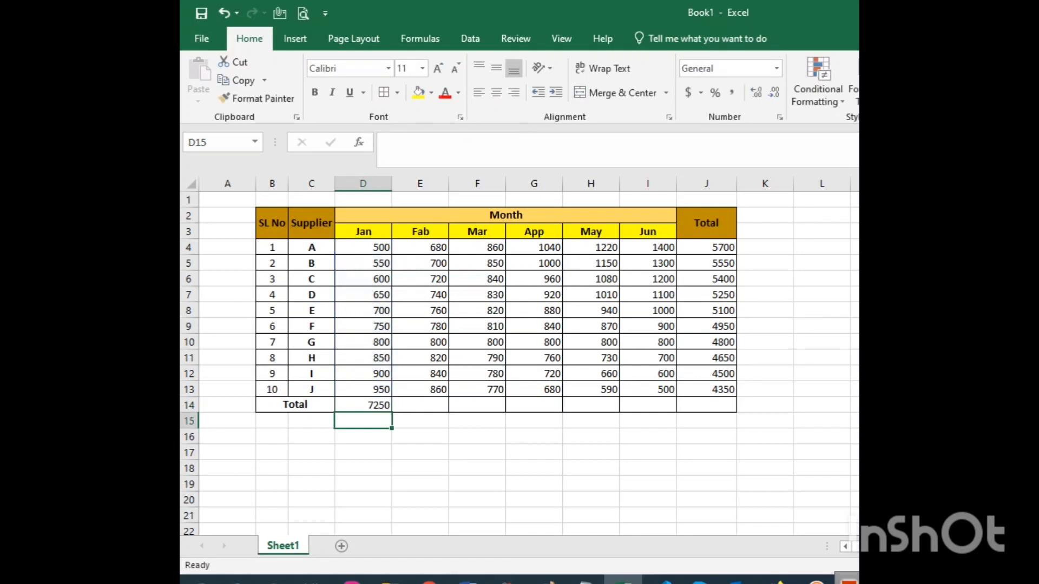
left_click(356, 406)
left_click_drag(392, 413, 733, 407)
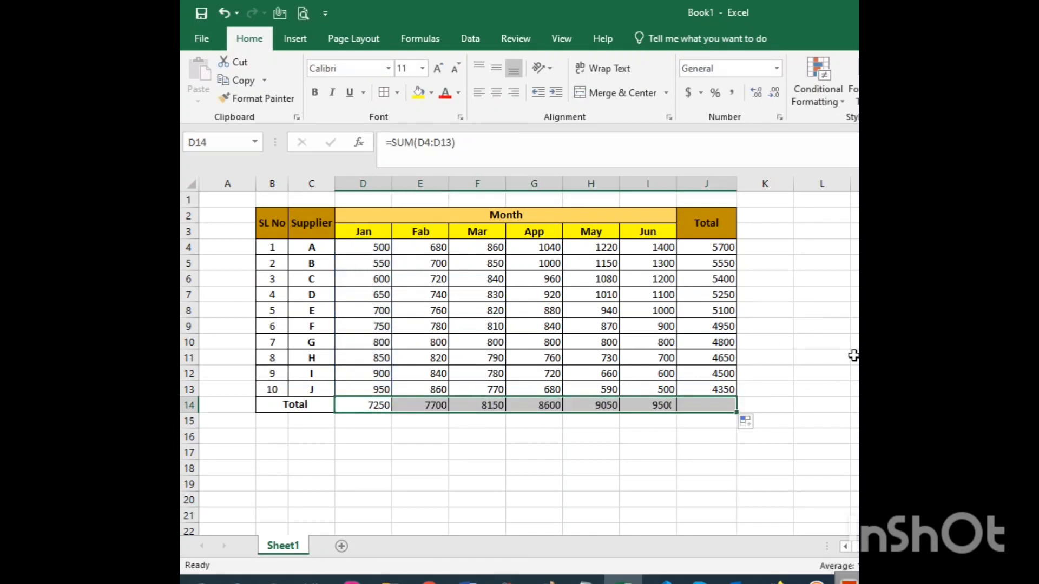
left_click(854, 342)
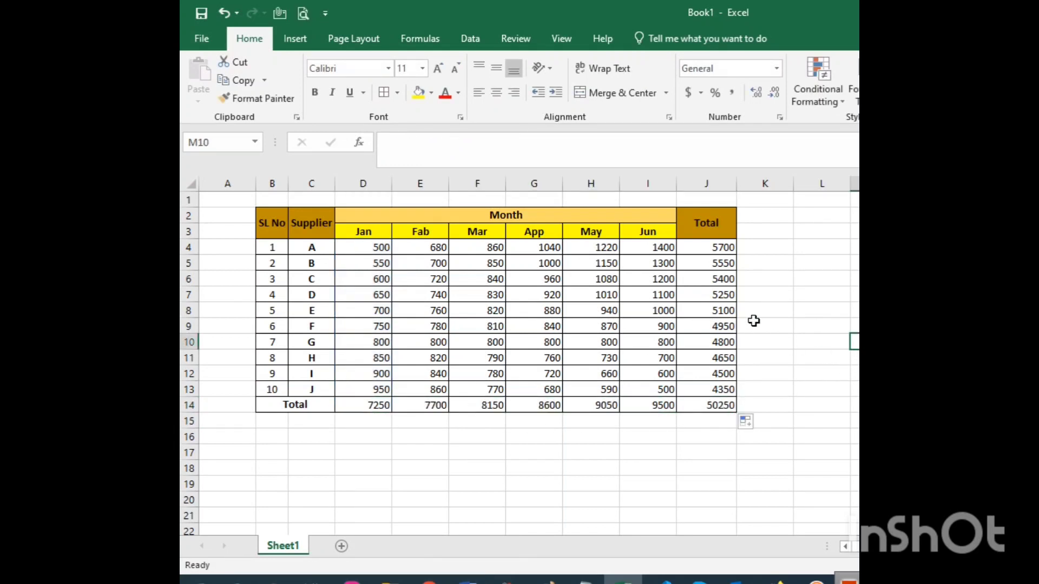
- Undo the sum formulas and fills in the Total column and the Total row
key("ctrl+z")
key("ctrl+z")
key("ctrl+z")
key("ctrl+z")
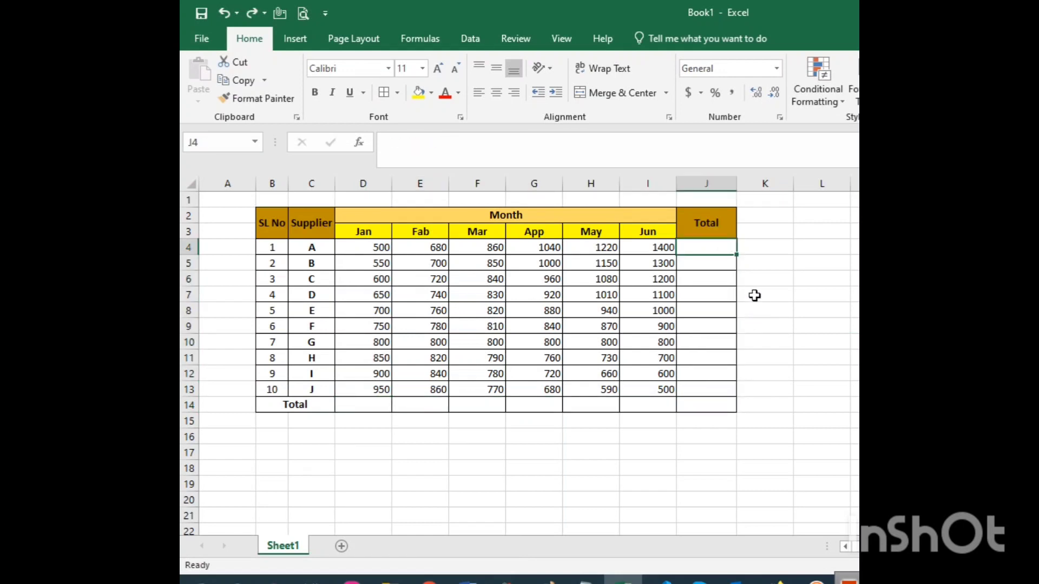
- Enter the cell-by-cell addition formula =D4+E4+F4+G4+H4+I4 in J4 for supplier A's total
left_click(705, 274)
left_click(701, 247)
type("=")
left_click(378, 248)
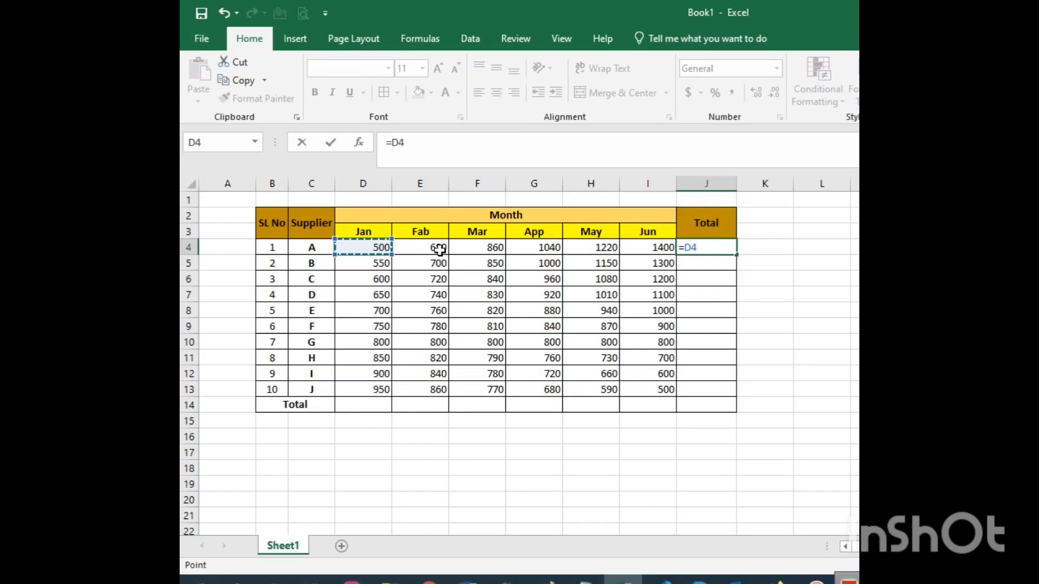
type("+")
left_click(419, 250)
type("+")
left_click(483, 252)
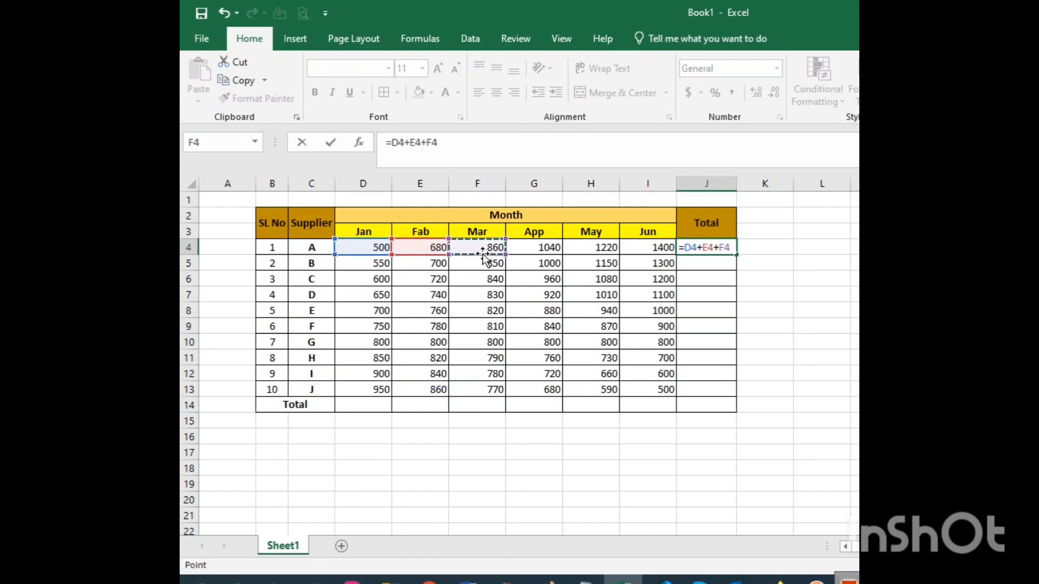
type("+")
left_click(534, 250)
type("+")
left_click(592, 250)
type("+")
left_click(640, 252)
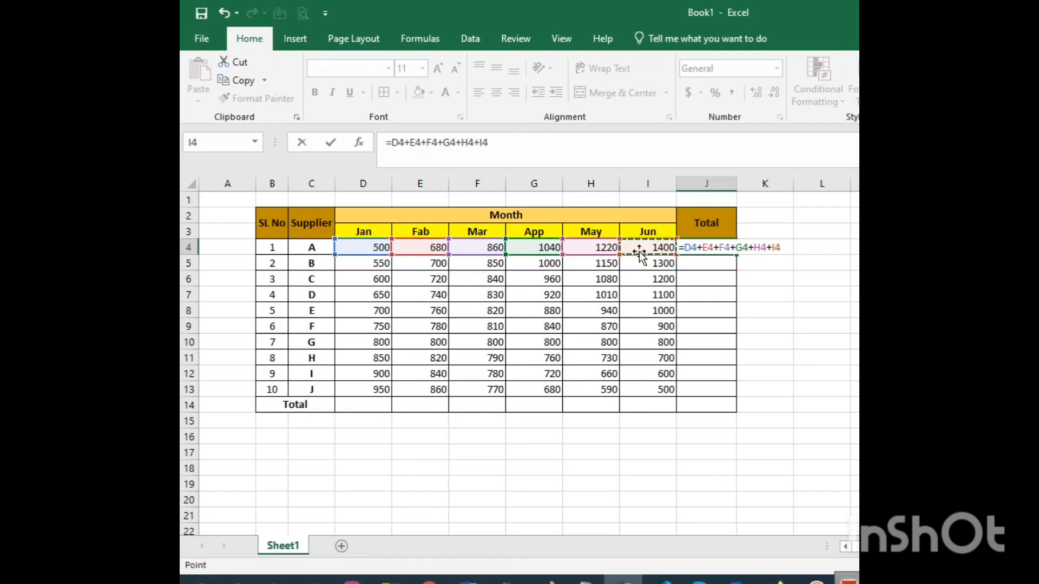
key("Return")
- Clear the addition formula from supplier A's total cell J4
left_click(703, 248)
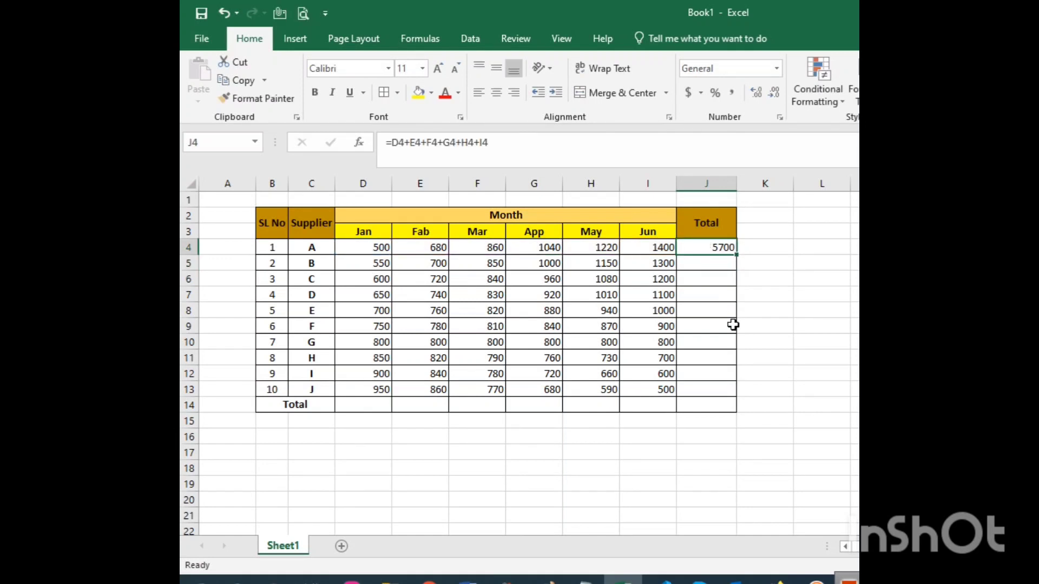
key("Delete")
left_click(805, 315)
- Examine the empty cells of the Total column and the Total row that need formulas
left_click(698, 259)
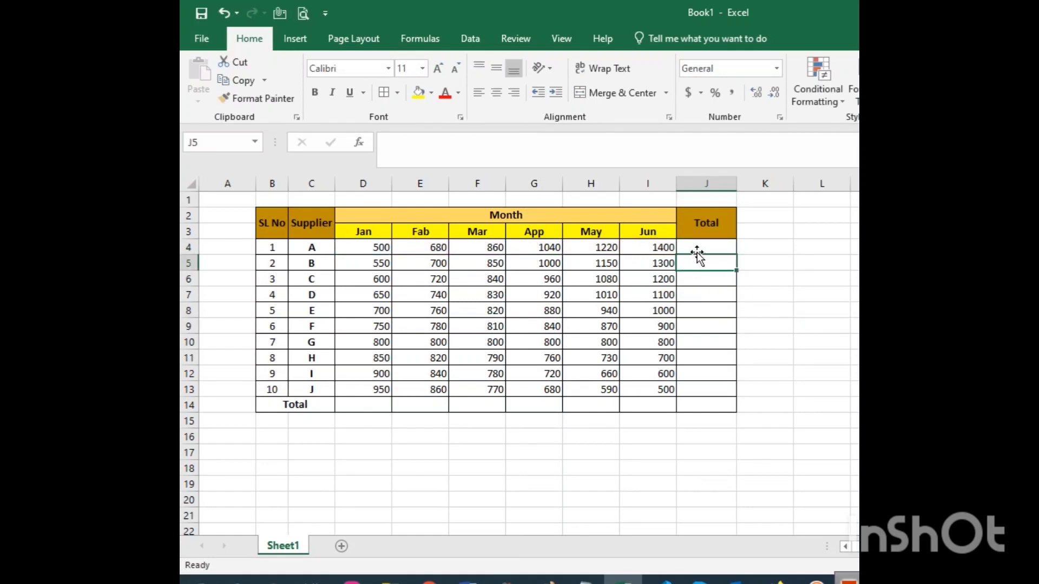
left_click(707, 303)
left_click(703, 266)
left_click(703, 342)
left_click(709, 283)
left_click(351, 404)
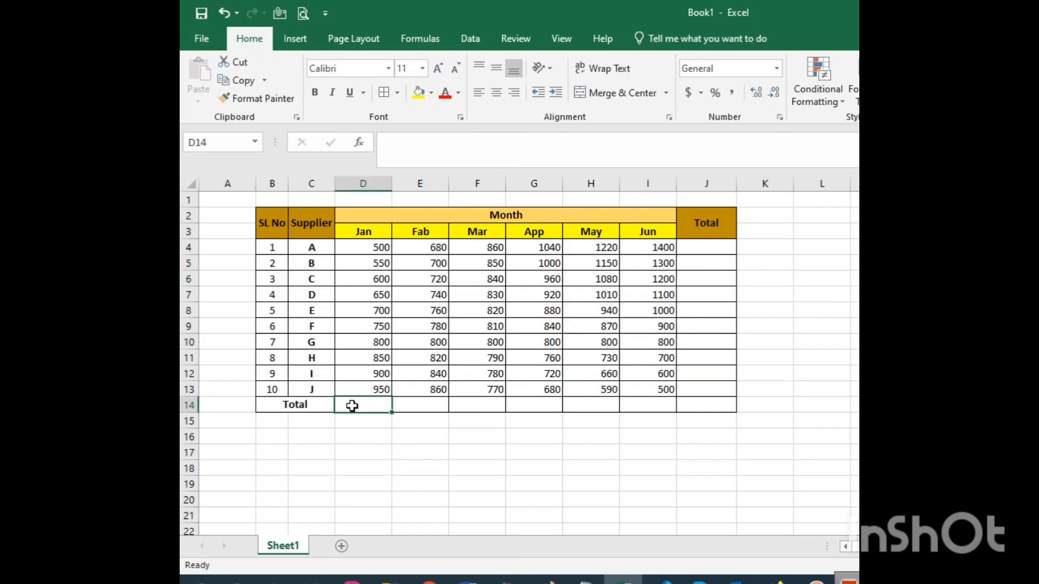
left_click(433, 407)
left_click(543, 406)
left_click(587, 410)
left_click(643, 406)
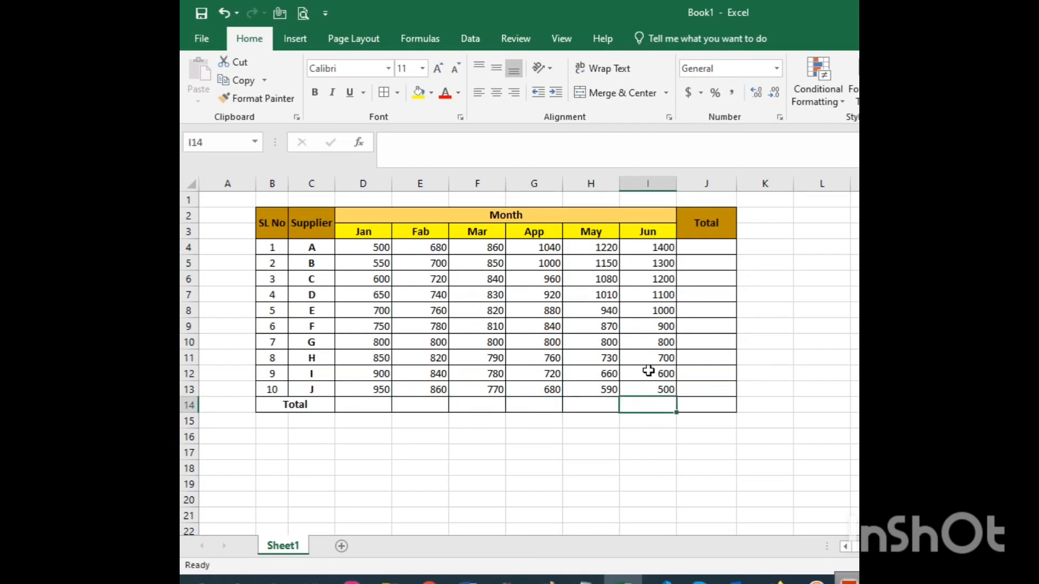
left_click(707, 183)
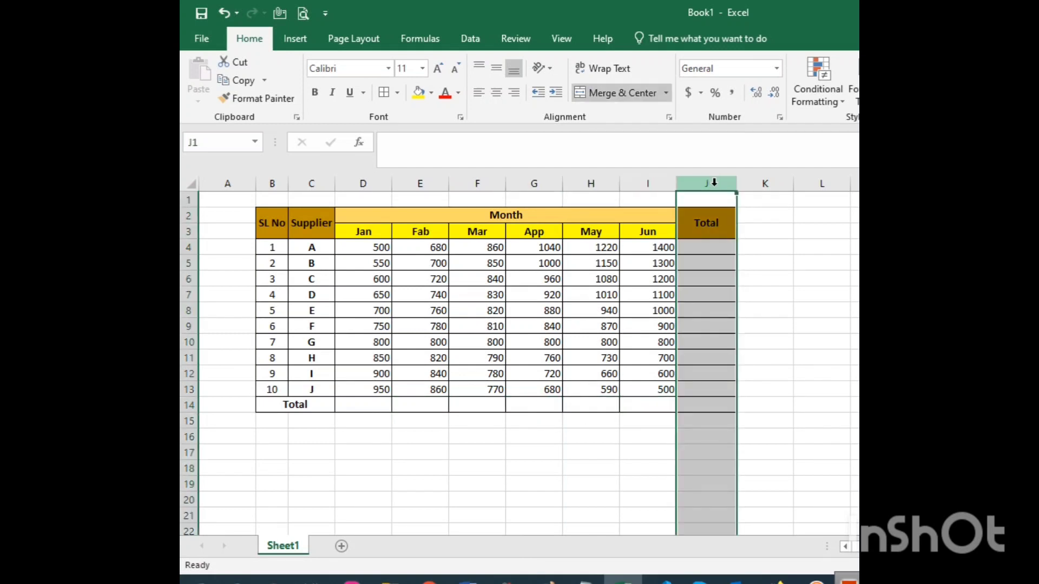
left_click(191, 405)
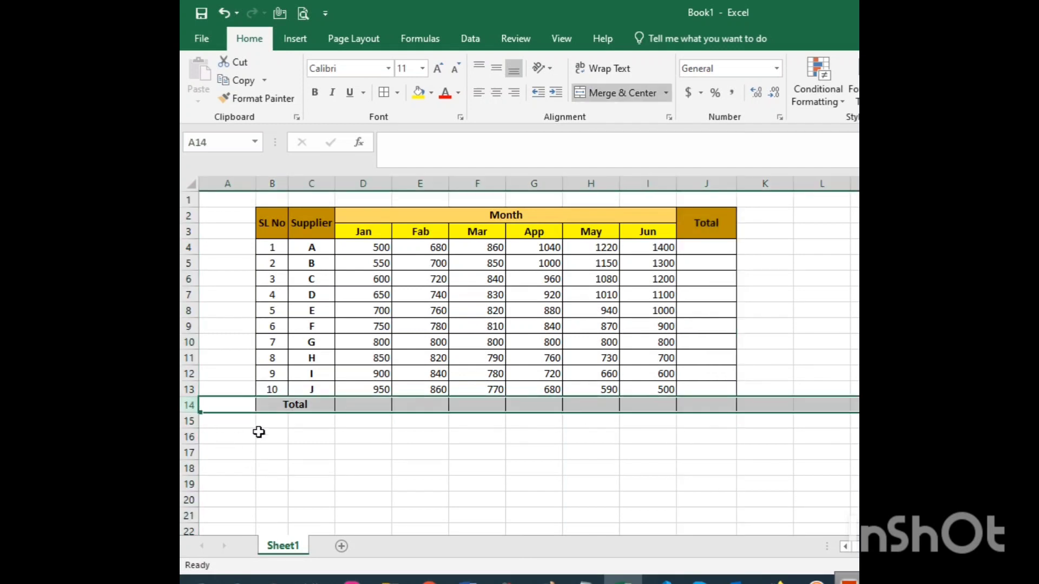
left_click(533, 466)
left_click_drag(354, 405, 703, 406)
left_click_drag(725, 249, 721, 396)
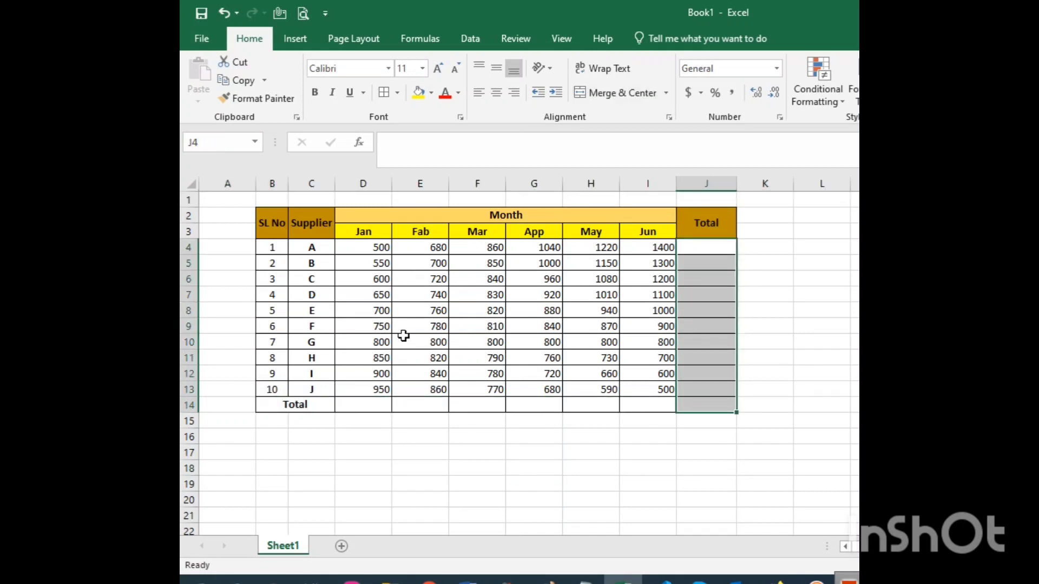
- Review the ranges to sum: supplier A's row, the Jan column, and the full block of monthly figures with its total cells
left_click_drag(382, 249, 662, 259)
left_click(710, 250)
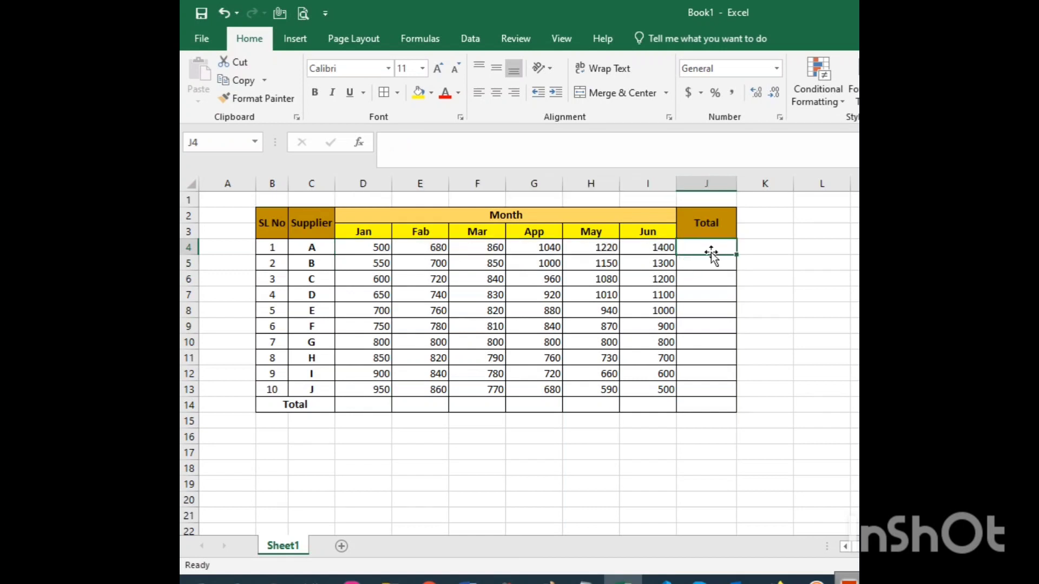
left_click_drag(381, 253, 378, 389)
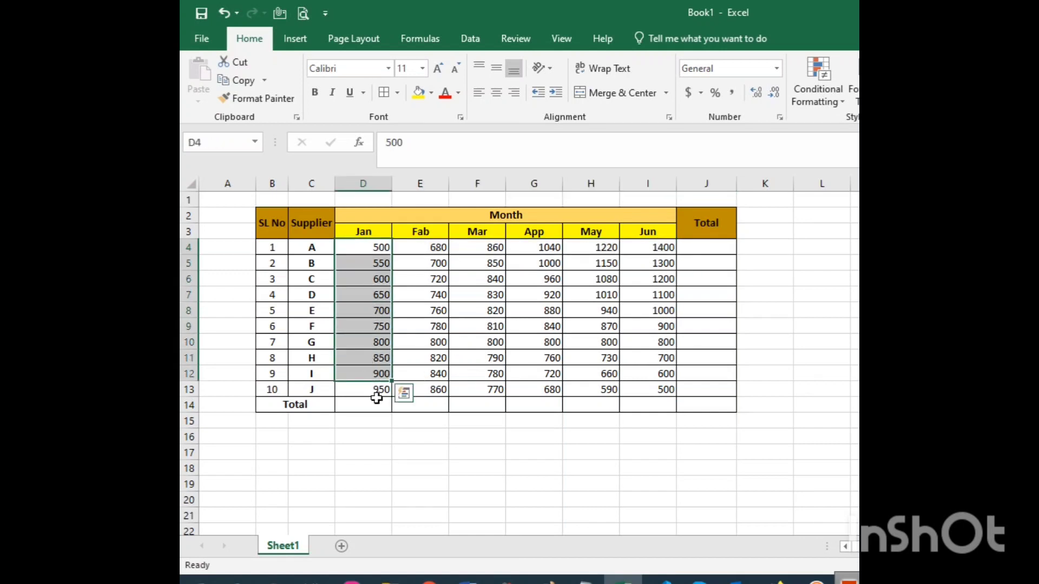
left_click(367, 405)
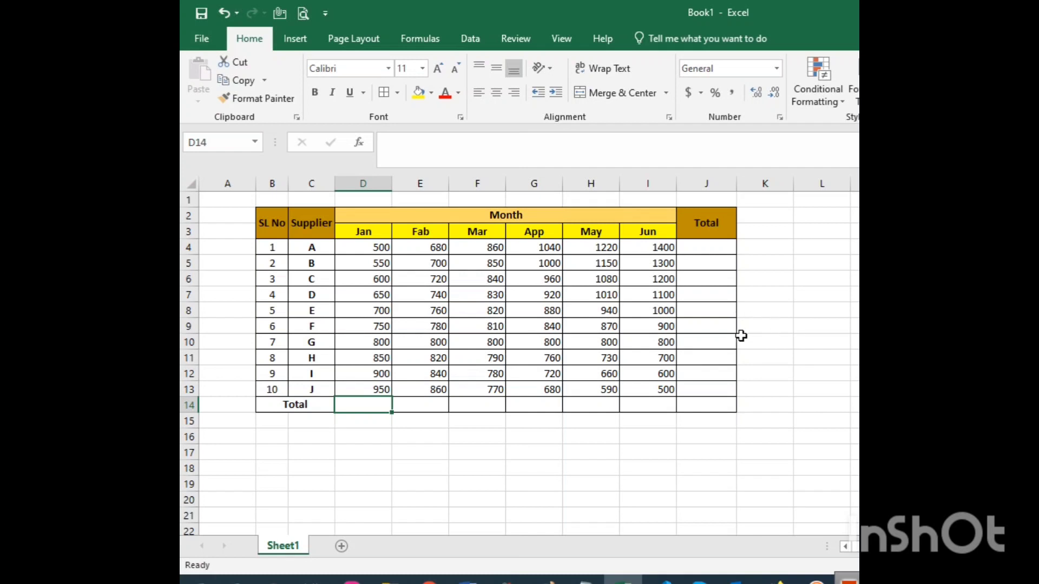
left_click(778, 325)
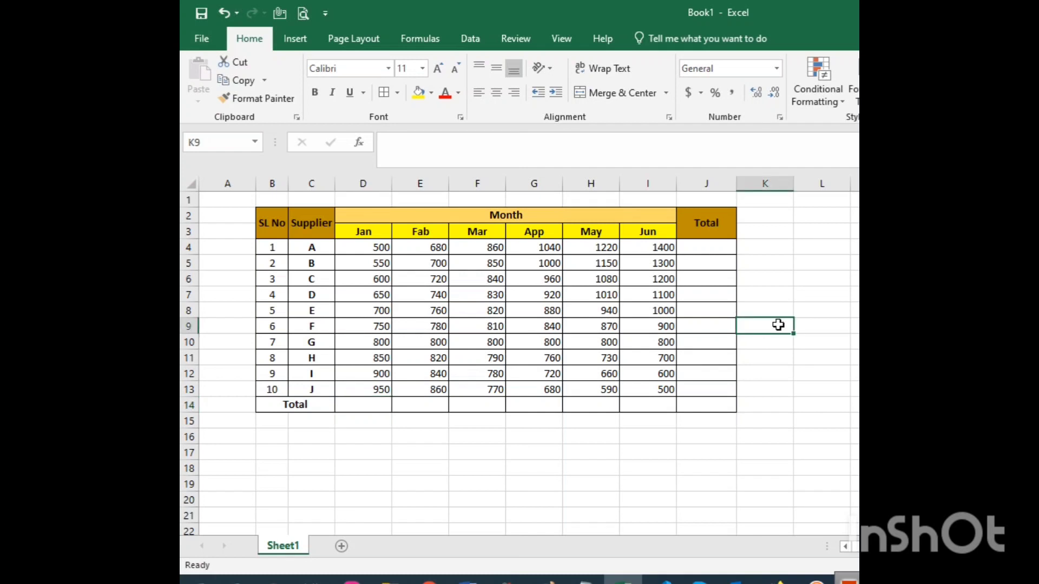
left_click(454, 310)
mouse_move(372, 250)
left_mouse_down()
mouse_move(728, 272)
mouse_move(703, 408)
left_mouse_up()
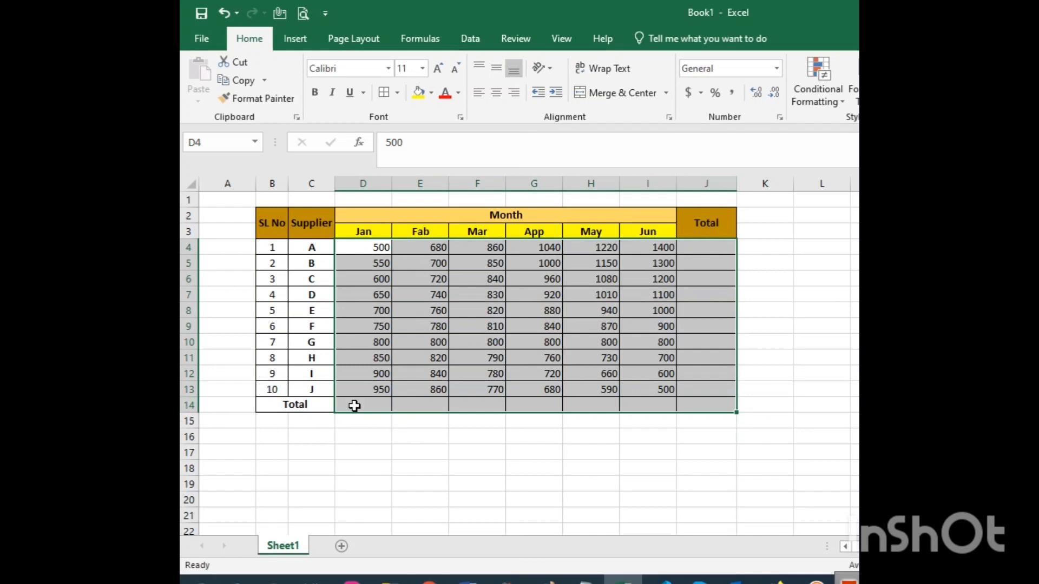
left_click(450, 454)
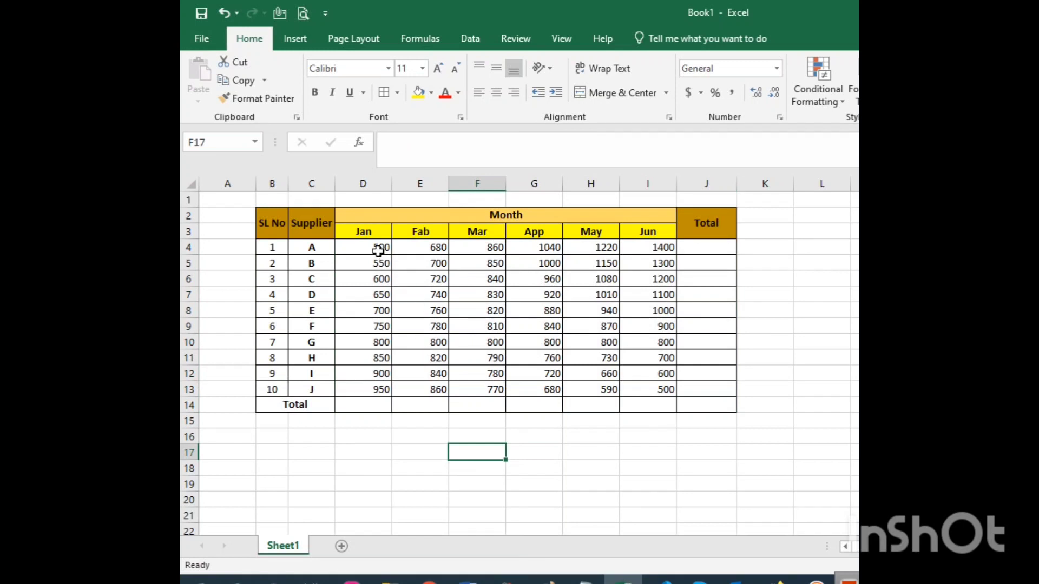
left_click_drag(378, 249, 666, 384)
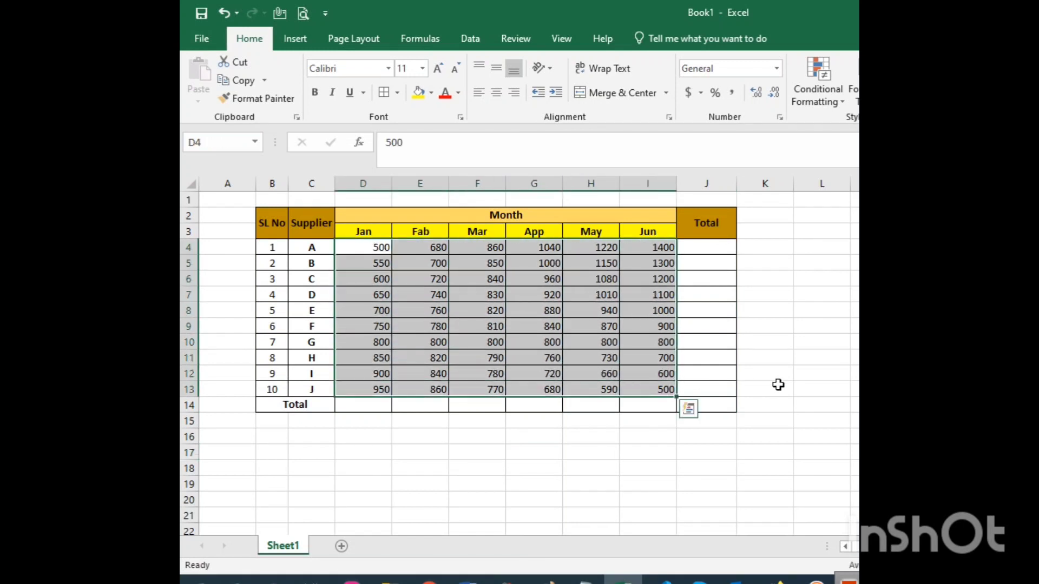
left_click(775, 361)
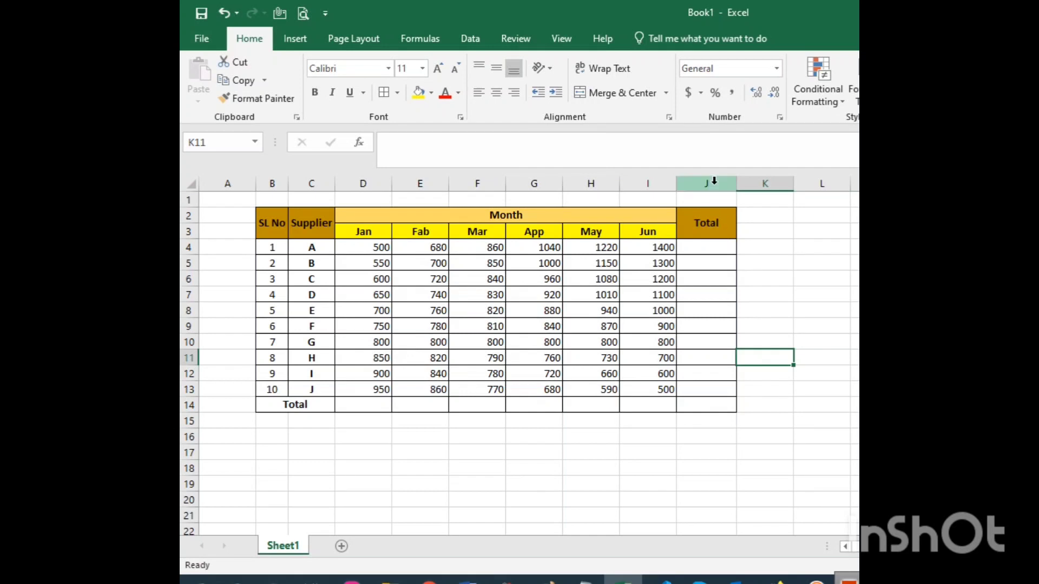
left_click(709, 246)
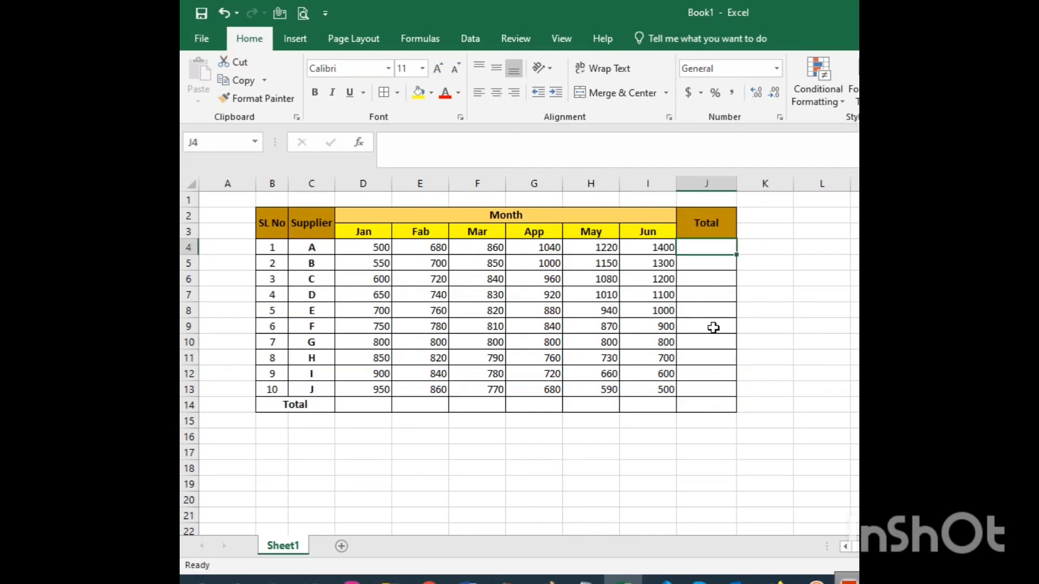
left_click_drag(376, 247, 655, 248)
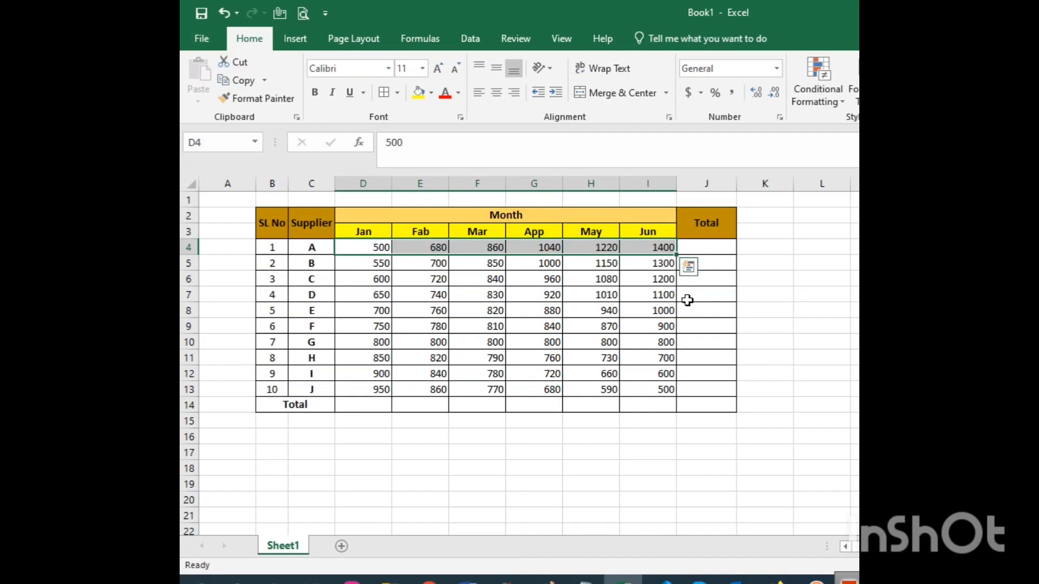
- Review supplier A's monthly figures in D4:I4 together with the empty cells of the Total column and the Total row
left_click(709, 247)
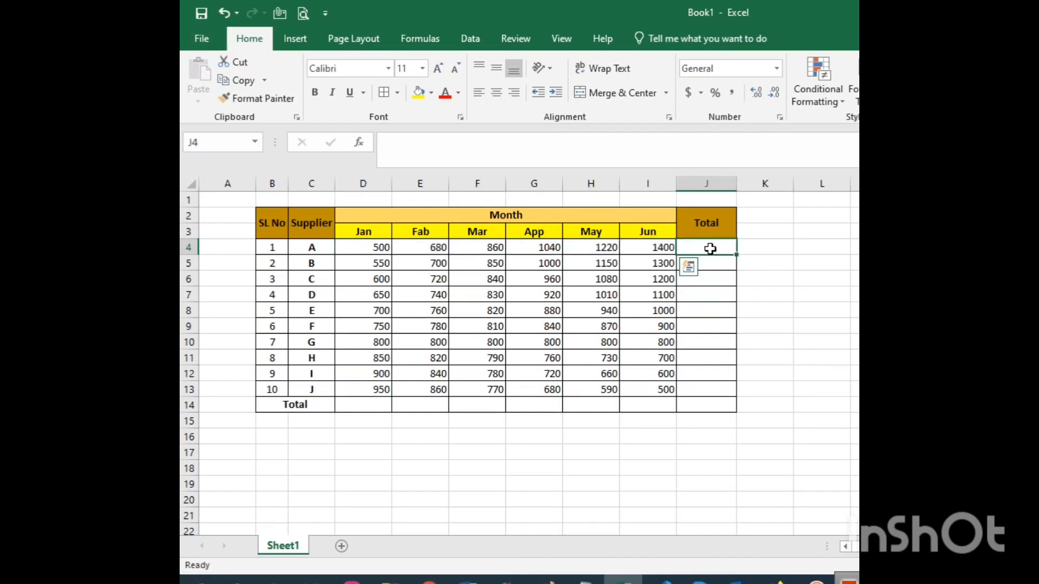
left_click(189, 406)
left_click(719, 184)
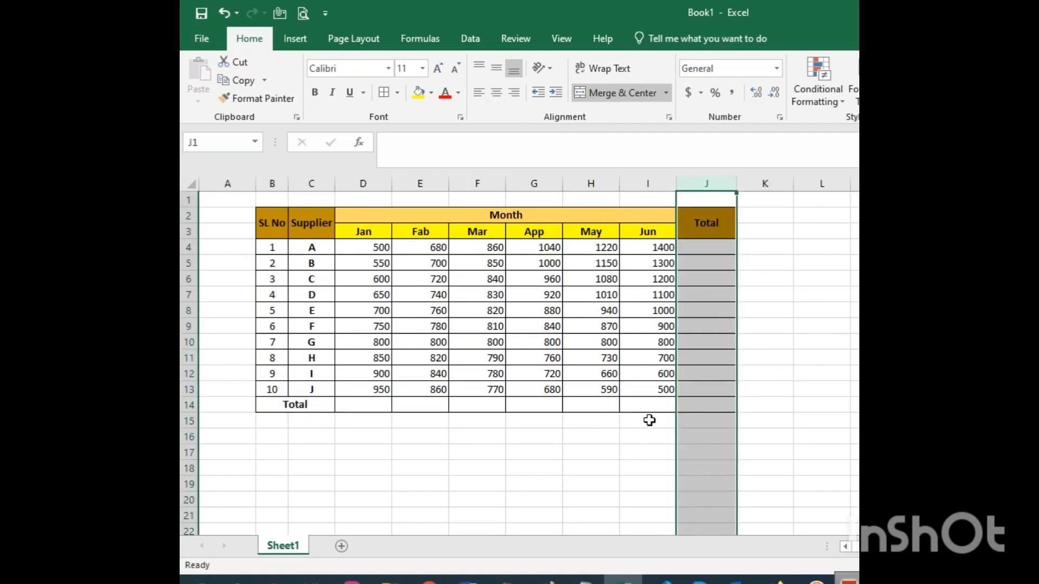
left_click(575, 441)
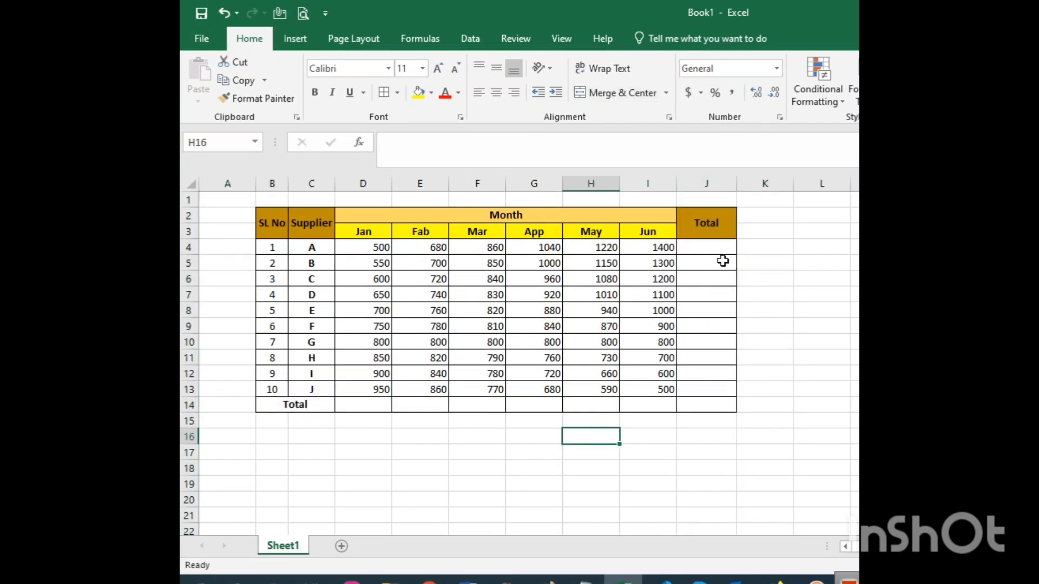
left_click(363, 248)
left_click_drag(362, 248, 628, 248)
left_click(730, 248)
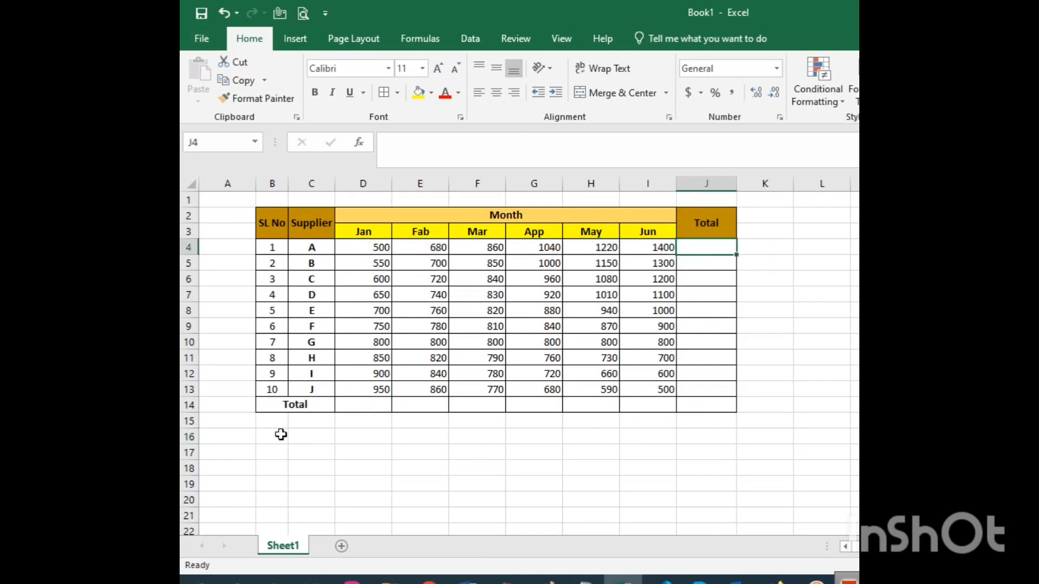
left_click(192, 407)
left_click_drag(573, 440, 590, 425)
left_click(384, 247)
left_click_drag(384, 248, 627, 253)
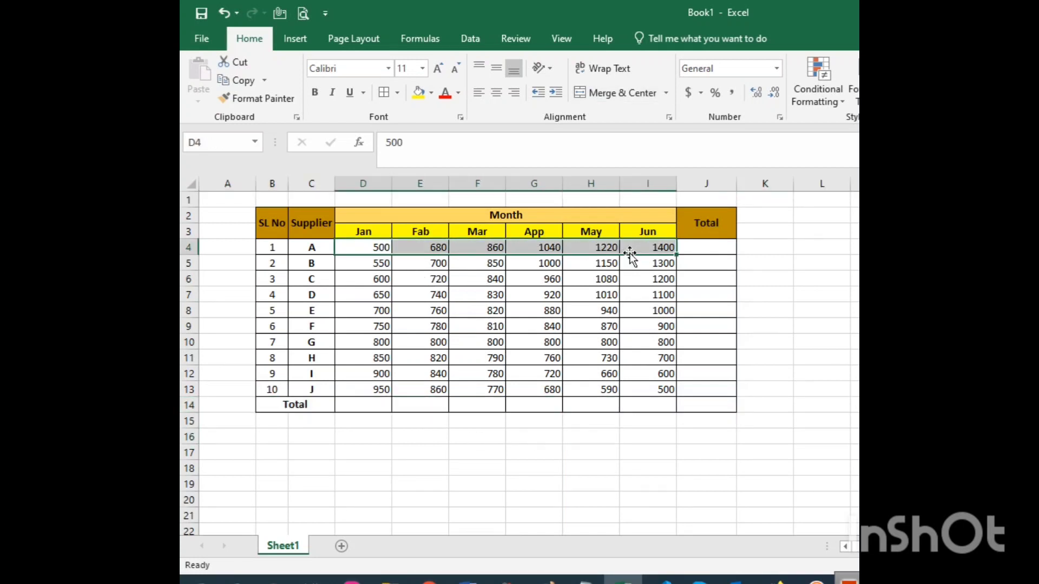
left_click(715, 185)
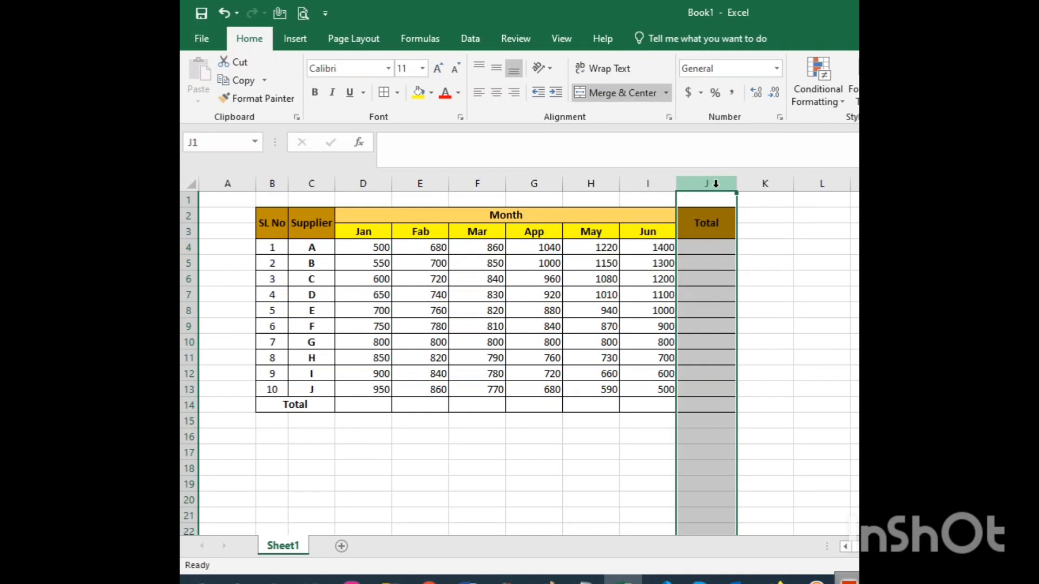
left_click(492, 435)
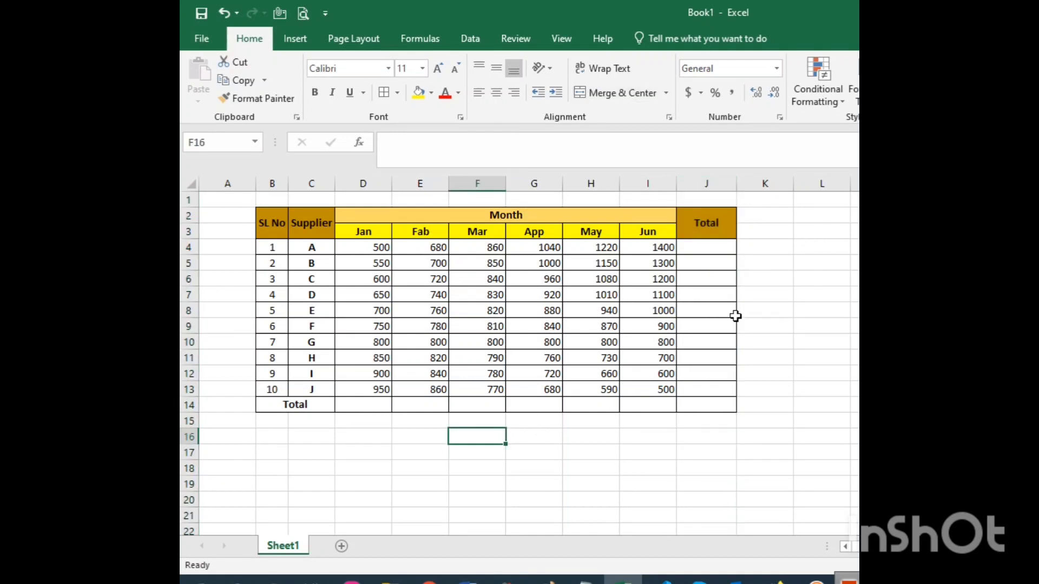
- AutoSum the block D4:J14 to fill the Total column and the Total row in one operation
left_click(525, 457)
left_click(371, 250)
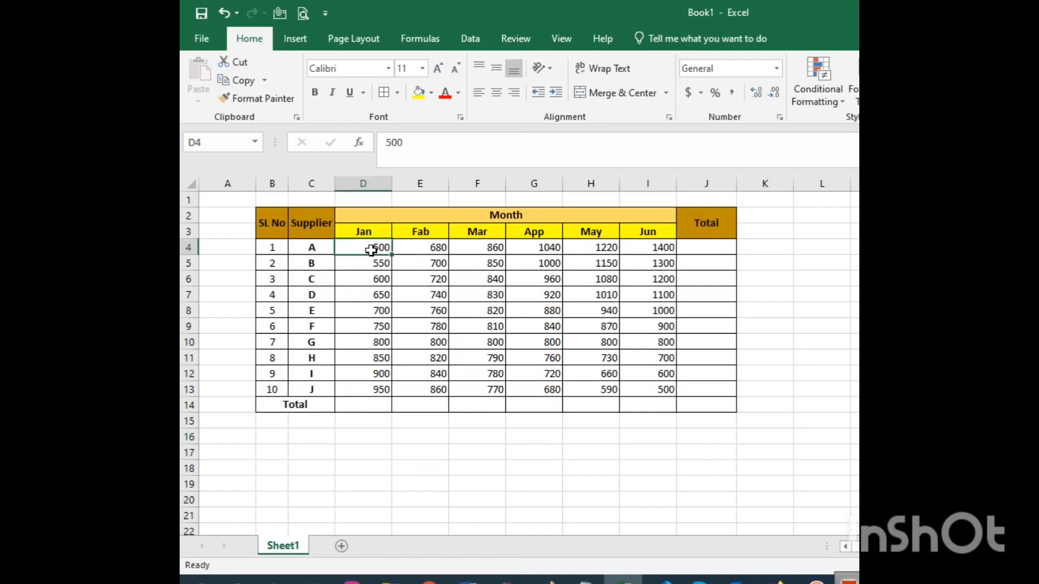
left_click_drag(371, 250, 701, 401)
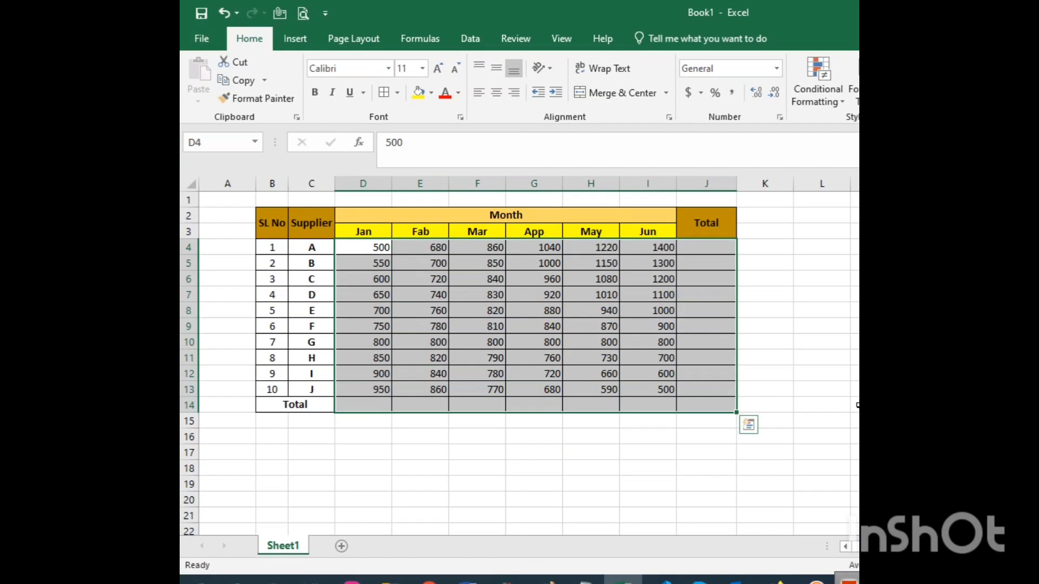
key("alt")
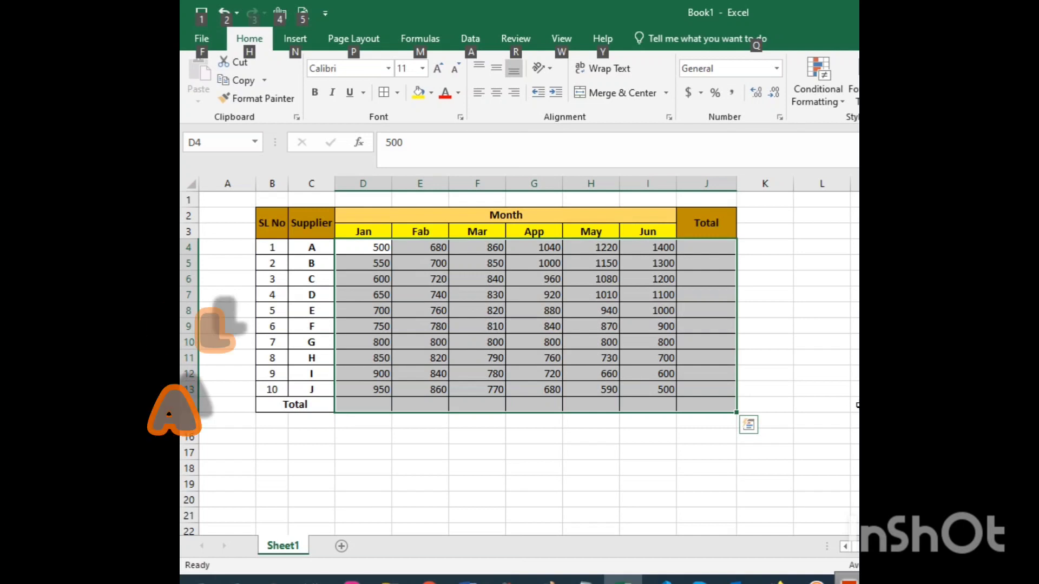
key("alt+equal")
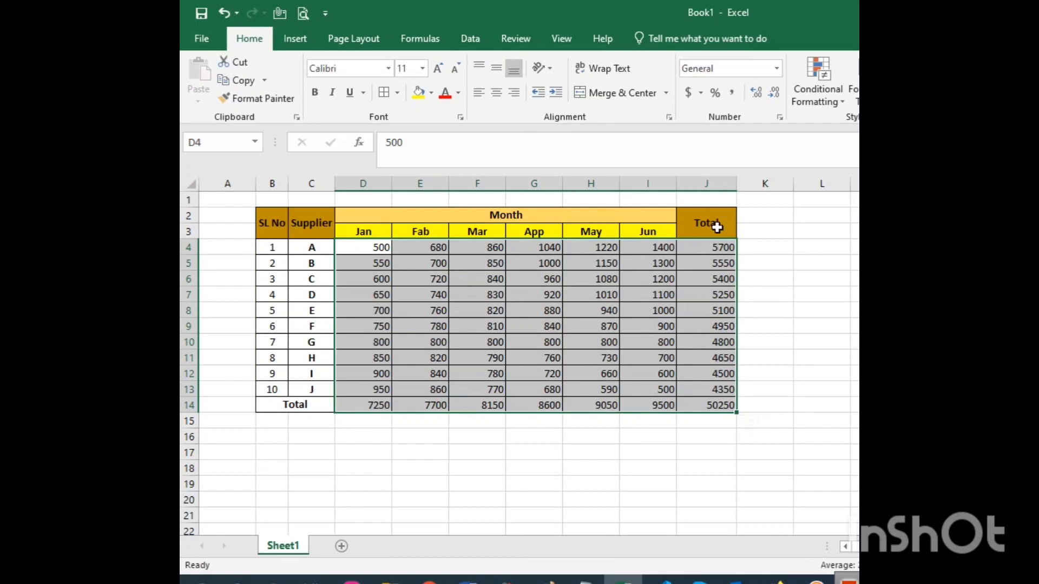
left_click(631, 480)
- Check the Jan column against its total and inspect the formula in supplier A's total cell J4
left_click_drag(379, 251, 371, 383)
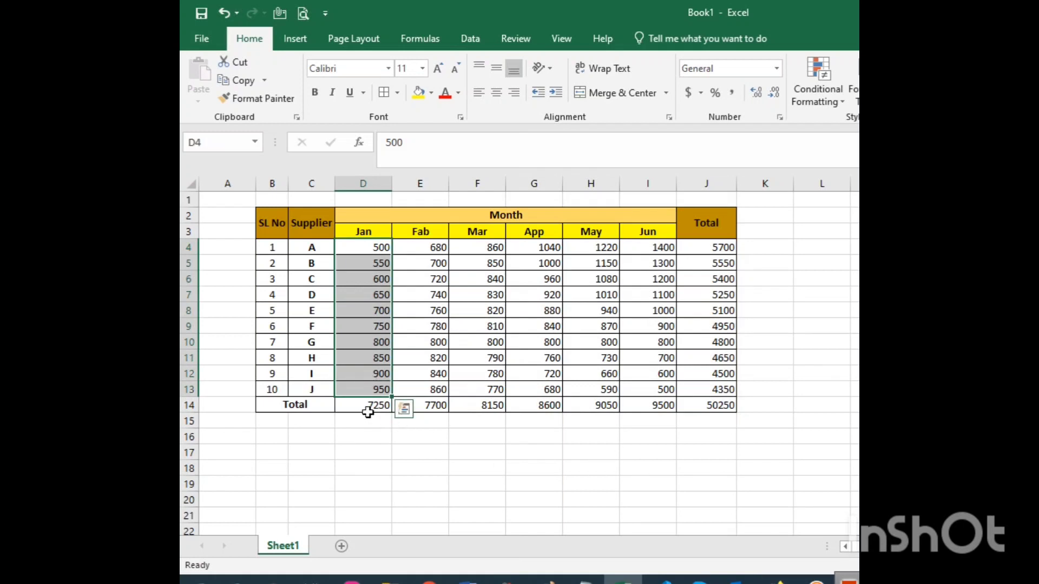
left_click(841, 459)
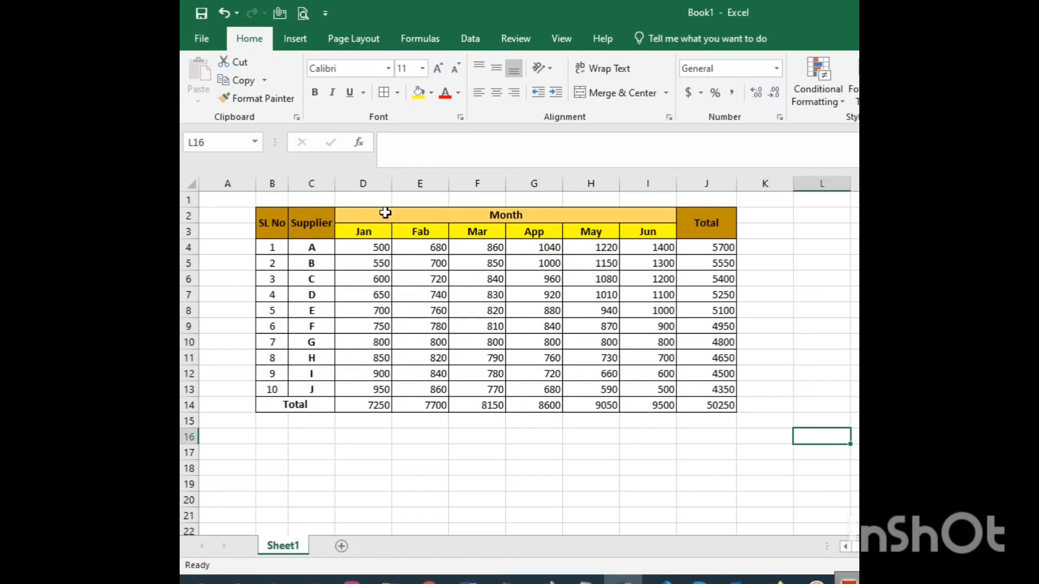
left_click(385, 247)
left_click_drag(397, 247, 638, 251)
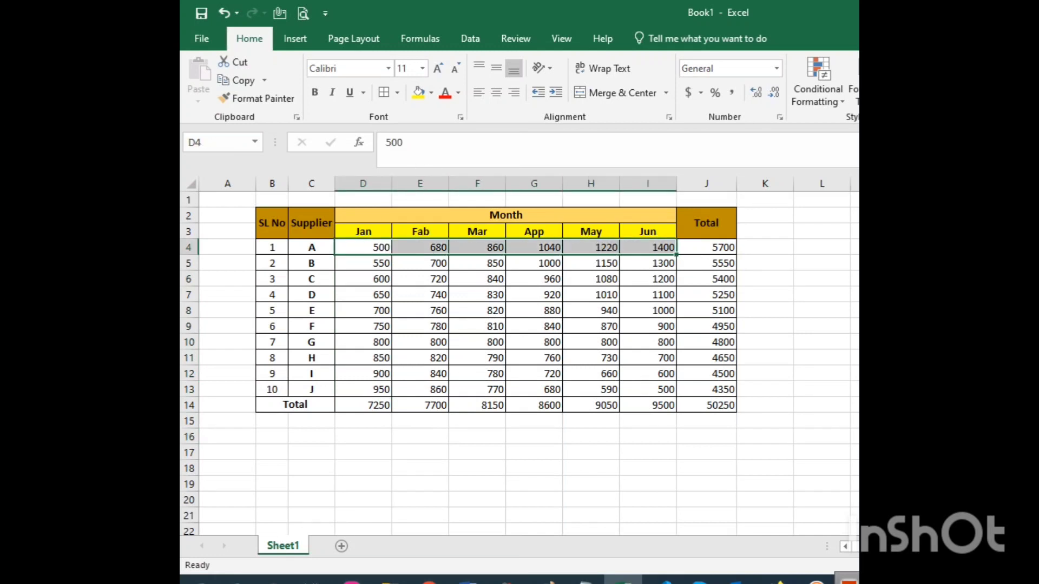
left_click(726, 247)
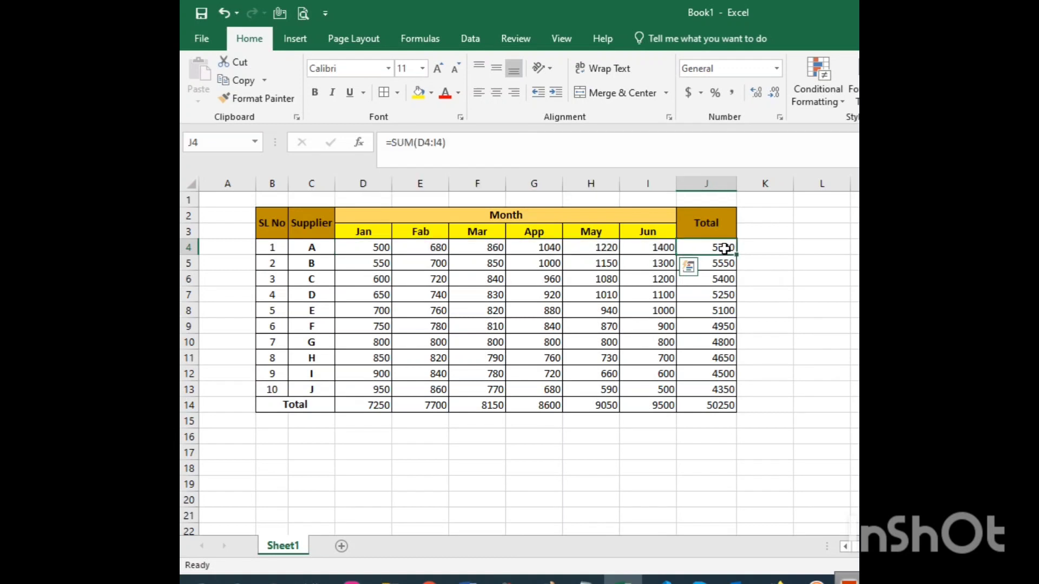
left_click(844, 278)
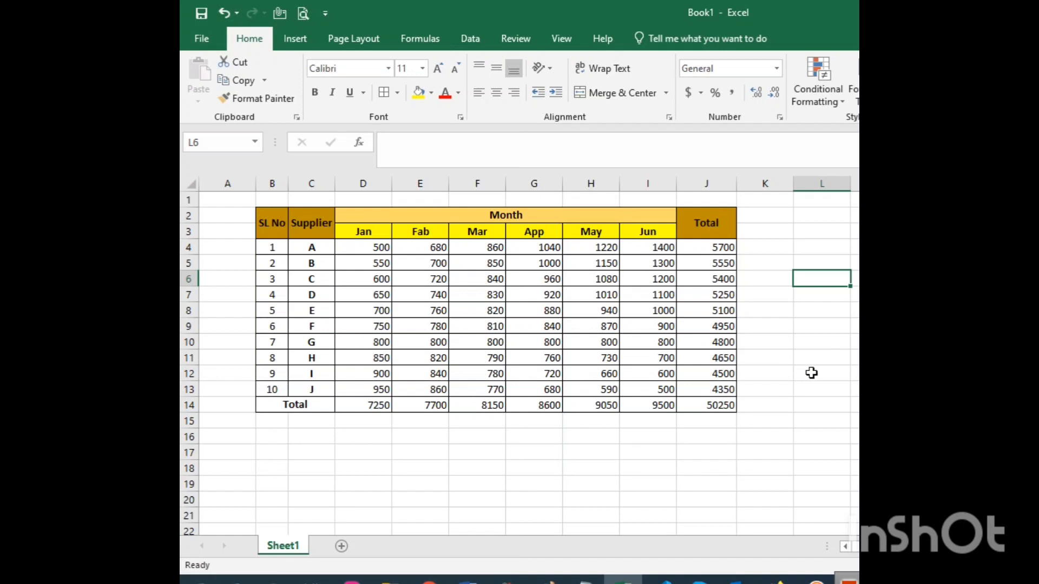
- Undo the AutoSum that filled the Total column and the Total row
key("ctrl+z")
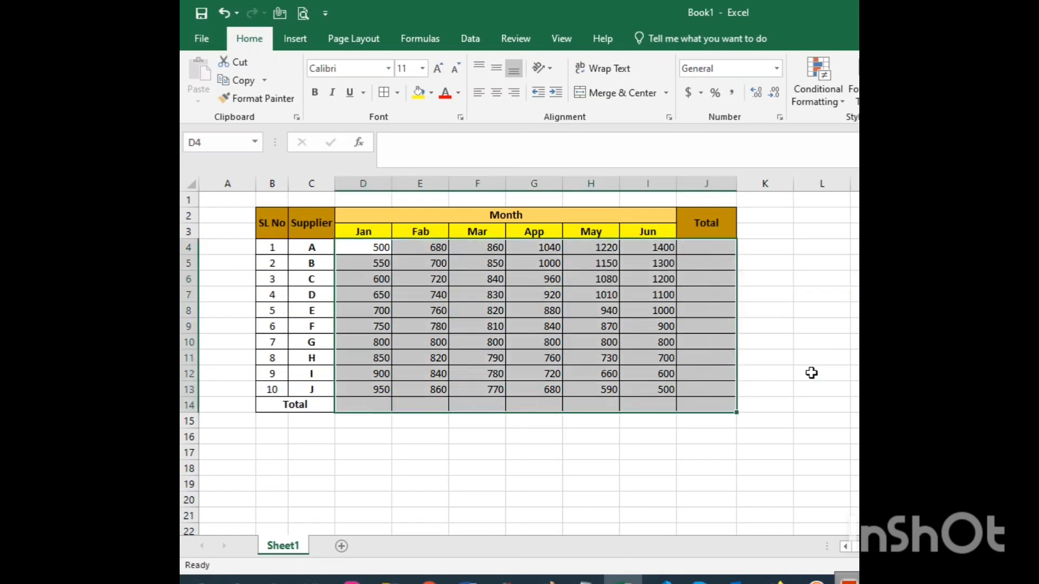
left_click(811, 373)
- Reselect the monthly figures with their blank total cells, D4:J14, and apply AutoSum again to total every supplier and month
left_click_drag(373, 251, 686, 402)
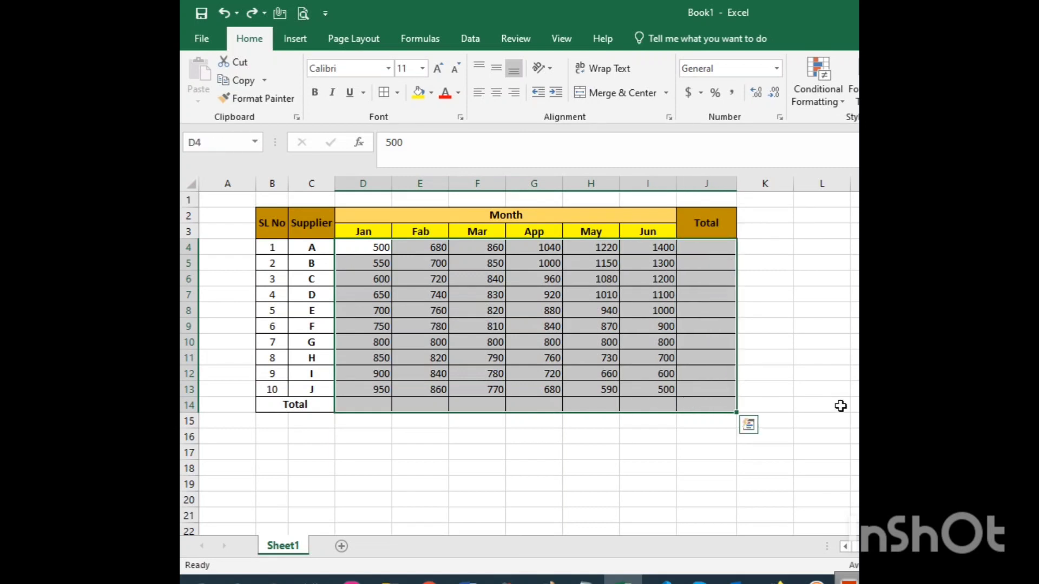
key("alt+equal")
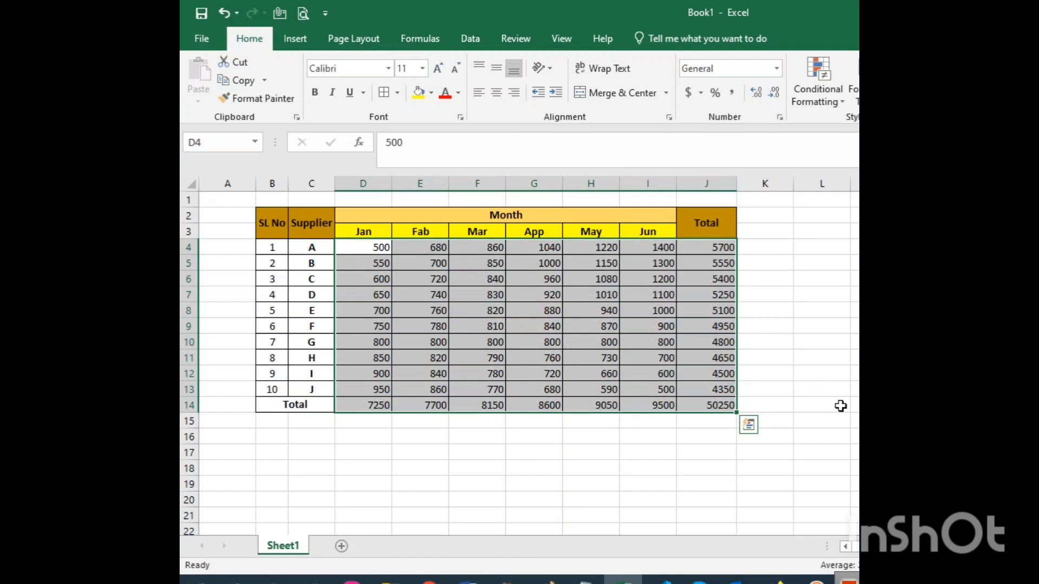
left_click(804, 383)
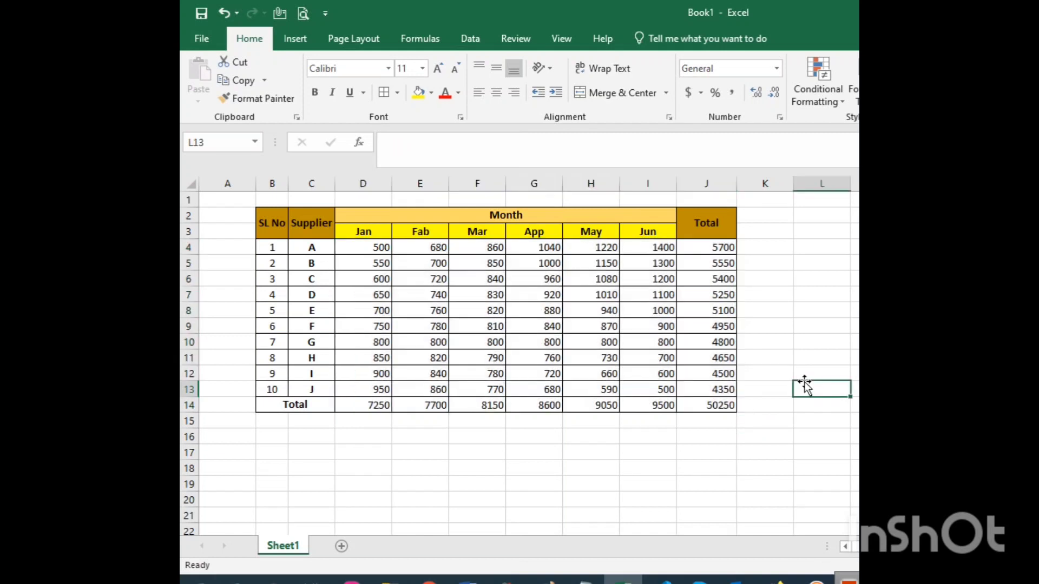